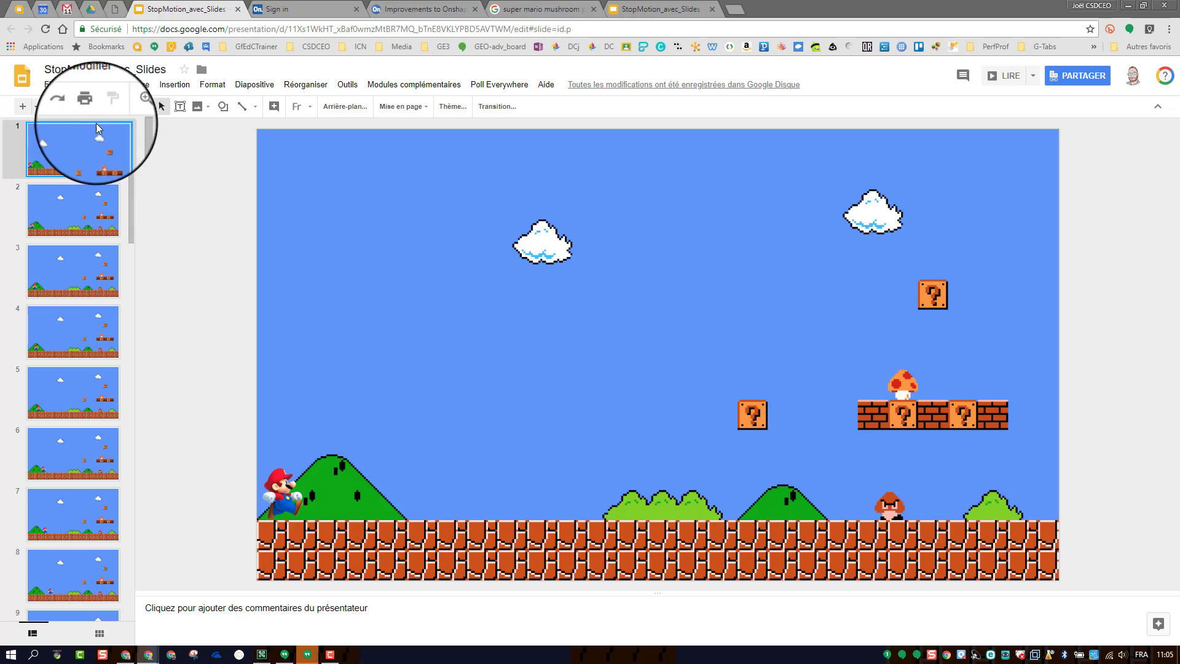
# - Copy and paste slide 1, then delete the extra duplicate slide
pyautogui.rightClick(49, 152)
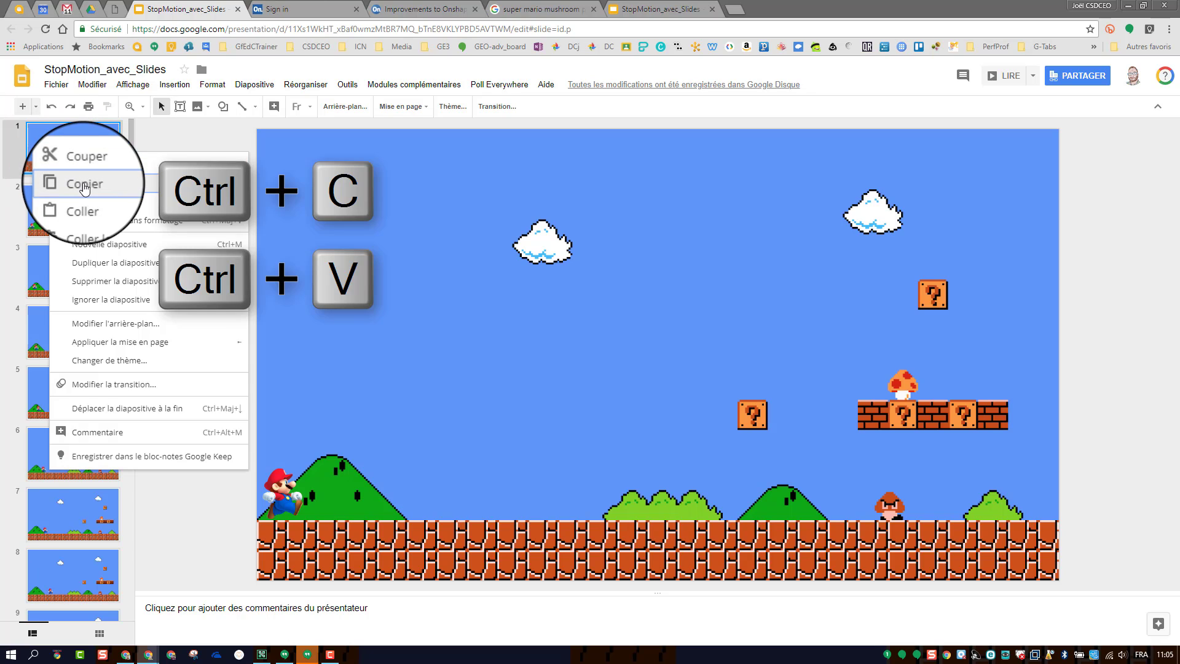
pyautogui.click(85, 188)
pyautogui.rightClick(49, 176)
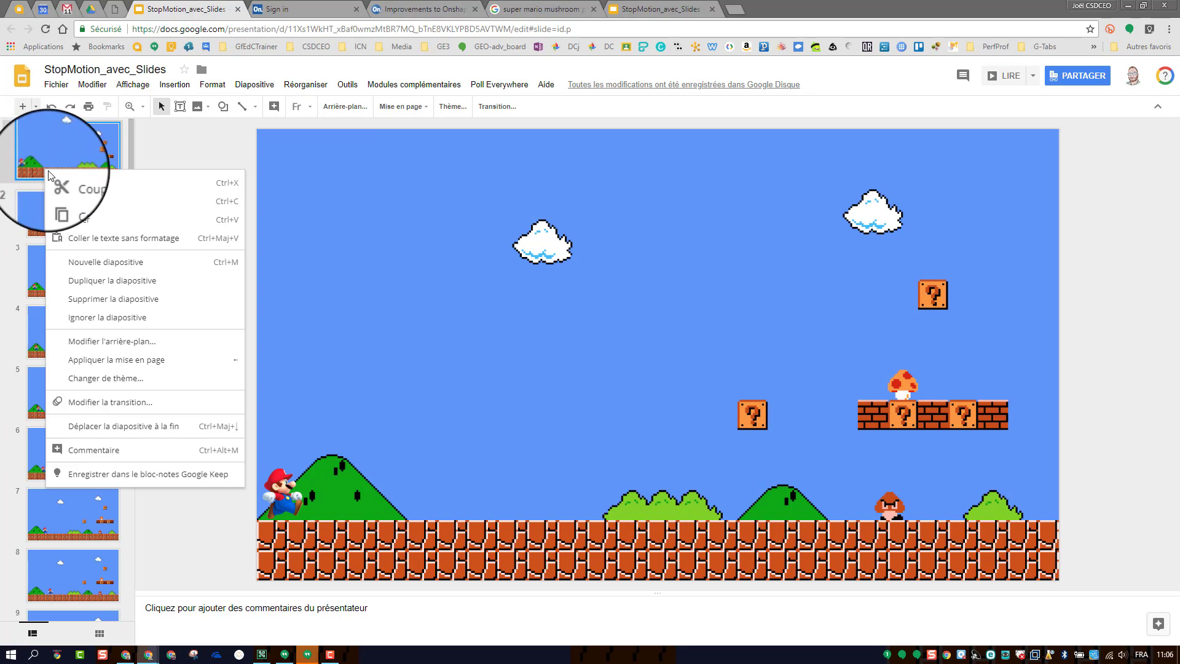
pyautogui.click(86, 220)
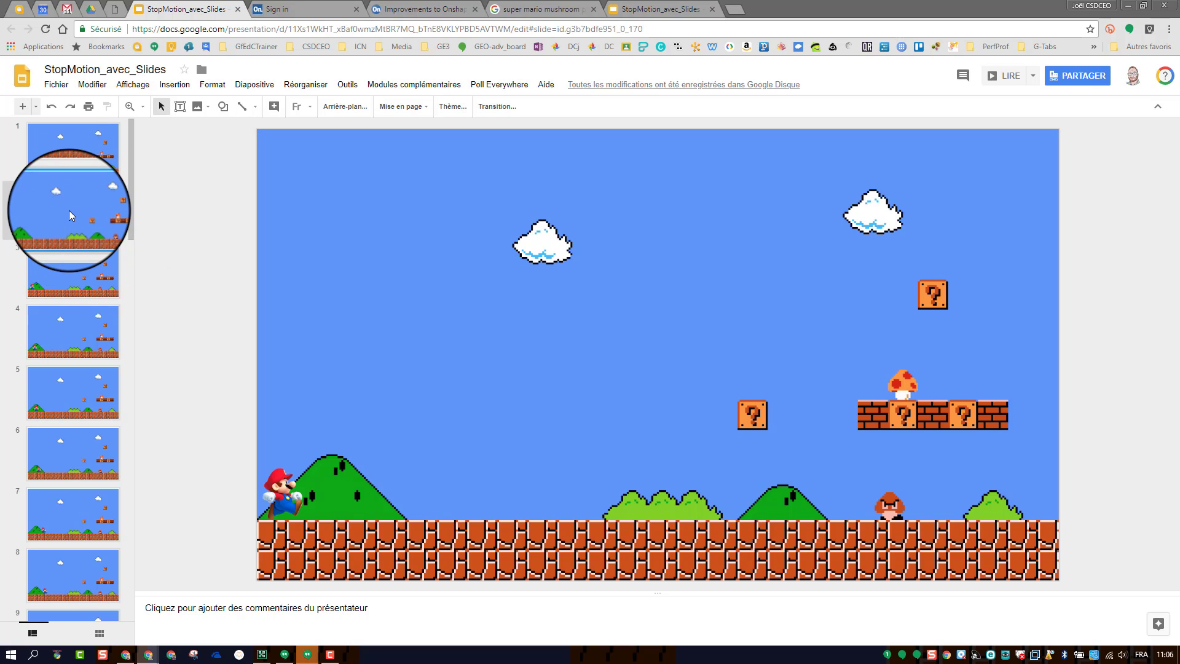
pyautogui.press('Delete')
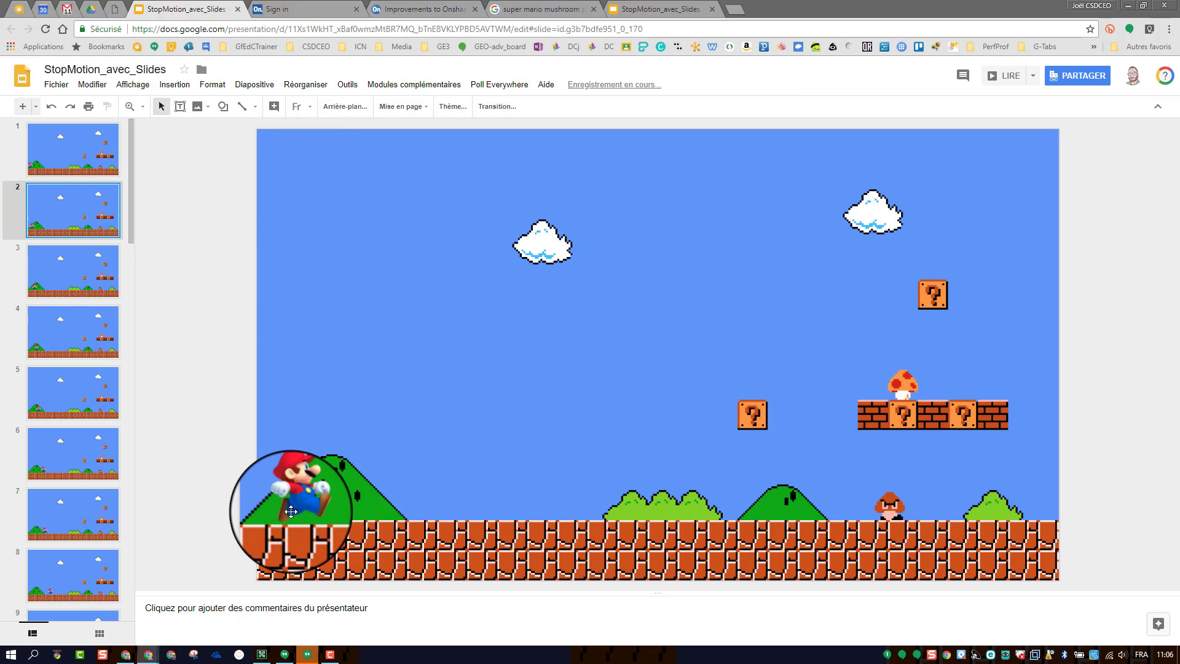
# - Compare Mario's slide 1 position and shift slide 2's Mario slightly right along the hill
pyautogui.click(295, 465)
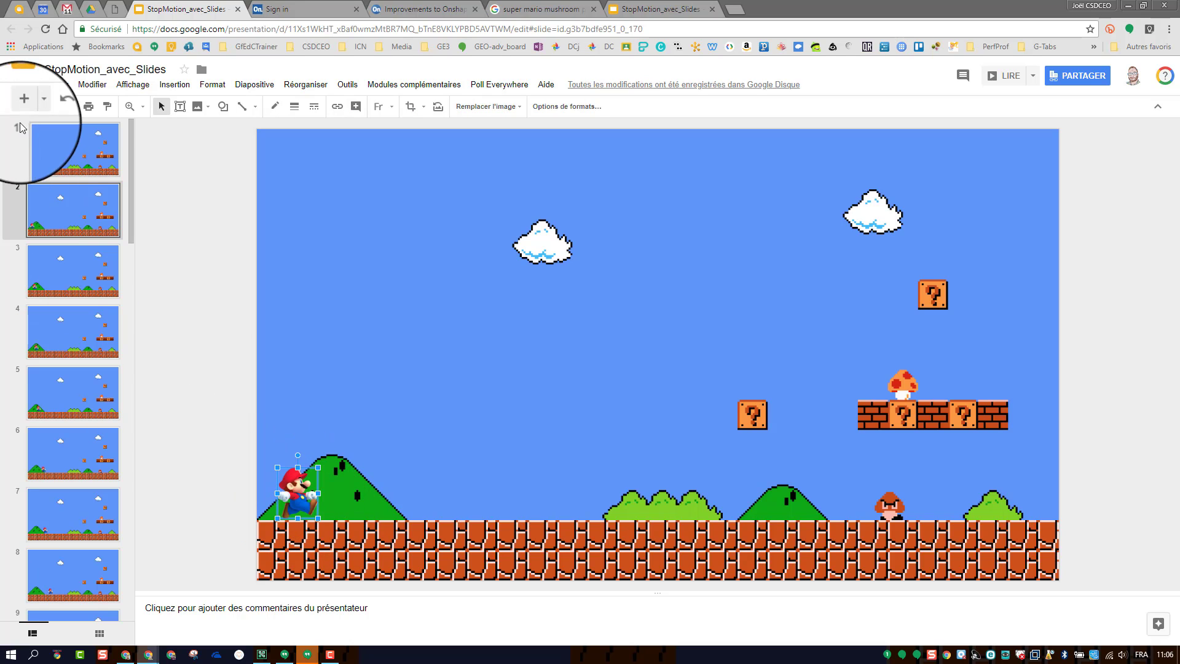
pyautogui.click(62, 156)
pyautogui.click(289, 492)
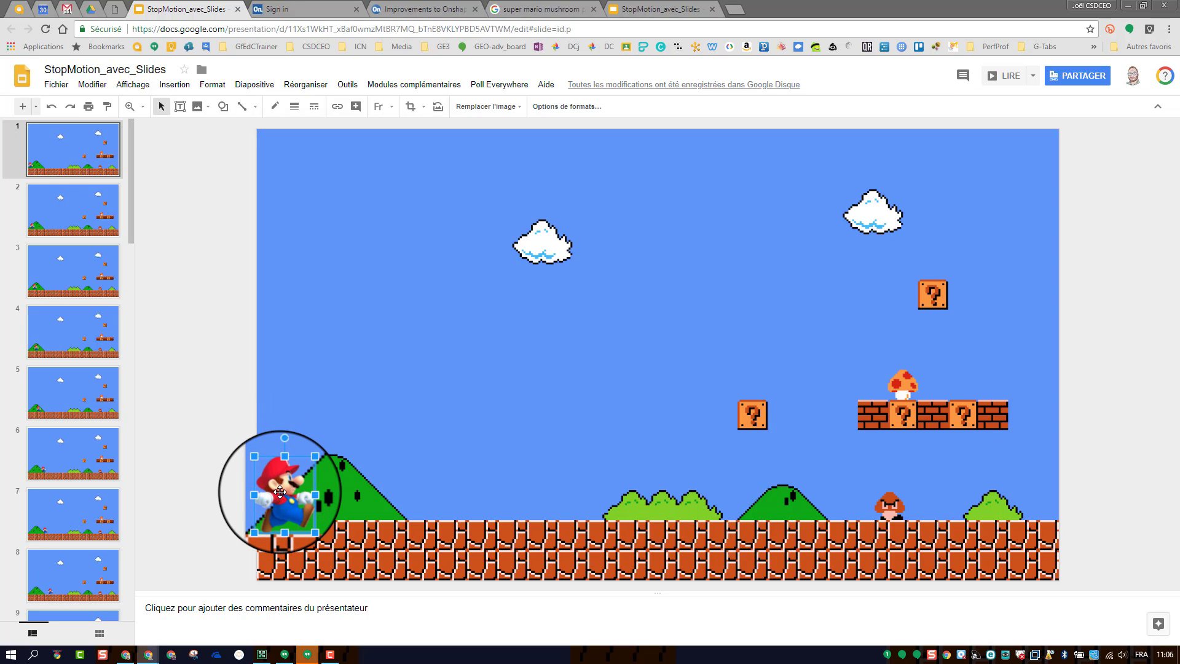
pyautogui.click(48, 208)
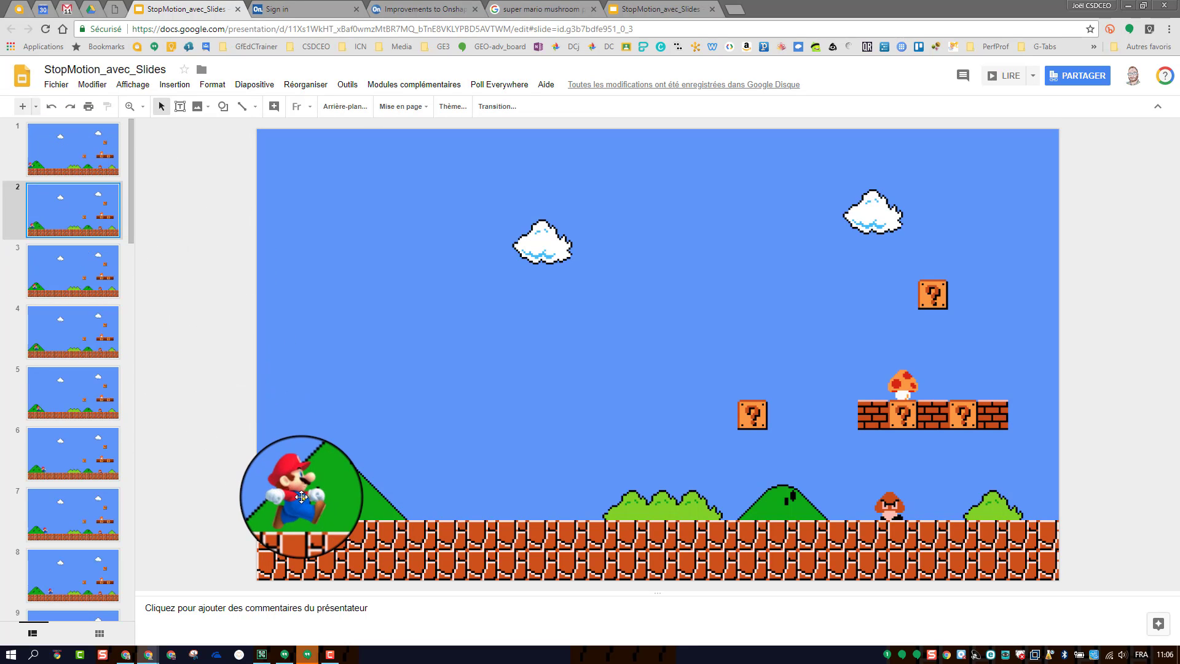
pyautogui.click(302, 490)
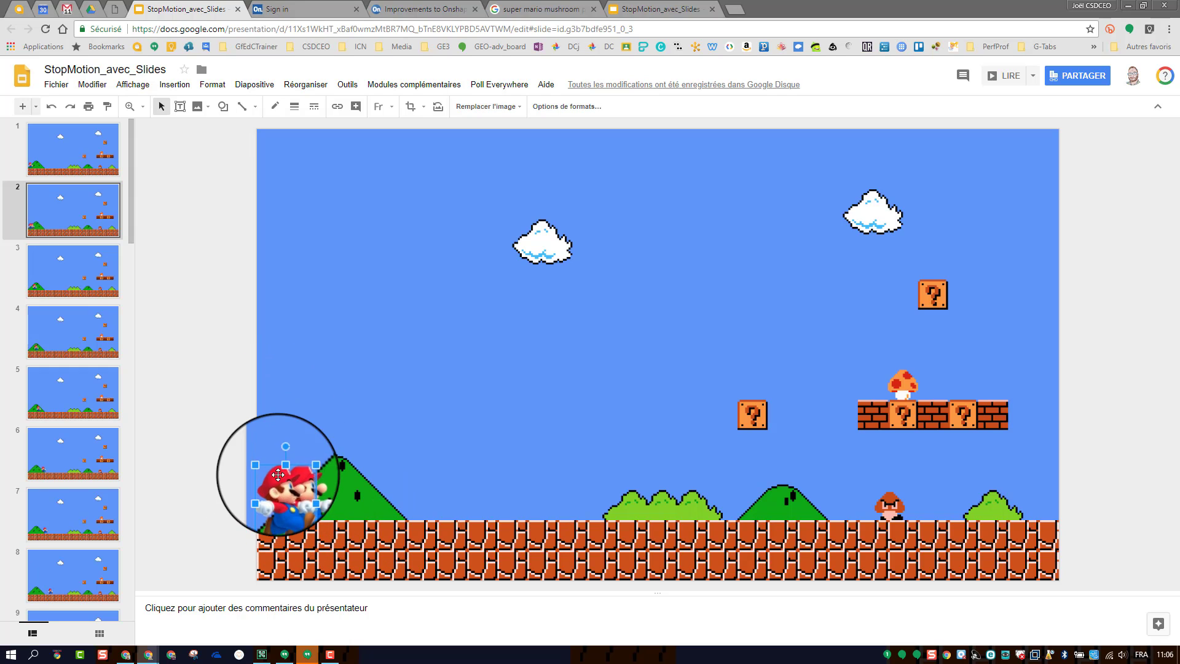
pyautogui.moveTo(282, 498); pyautogui.dragTo(303, 496)
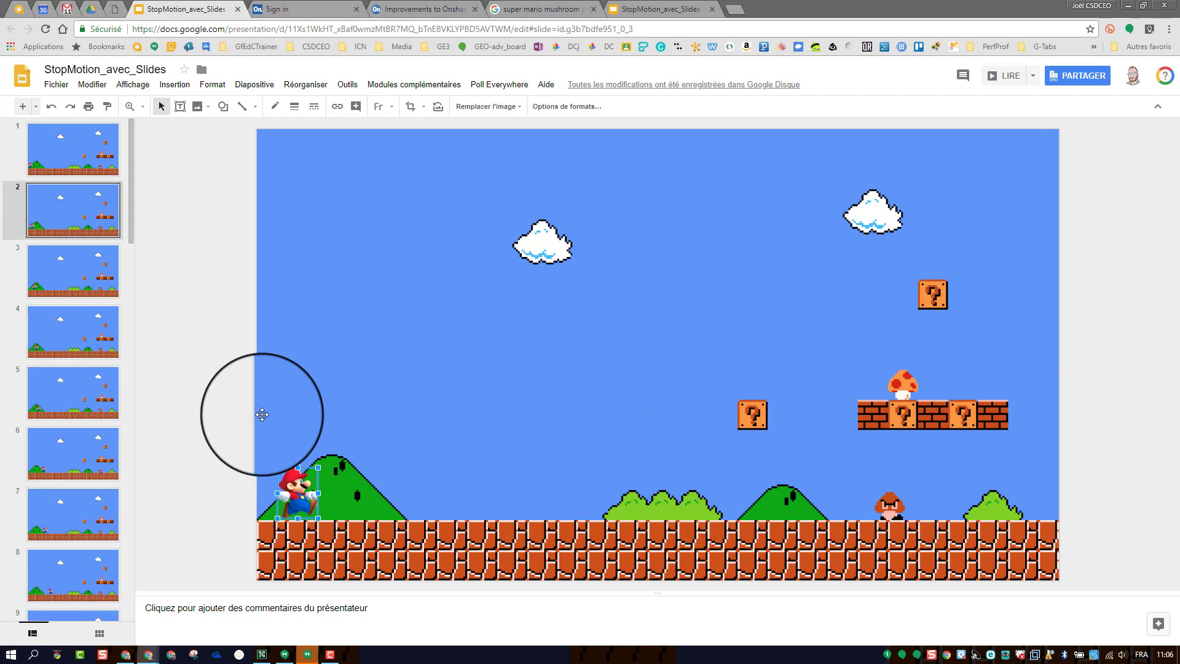
pyautogui.click(50, 154)
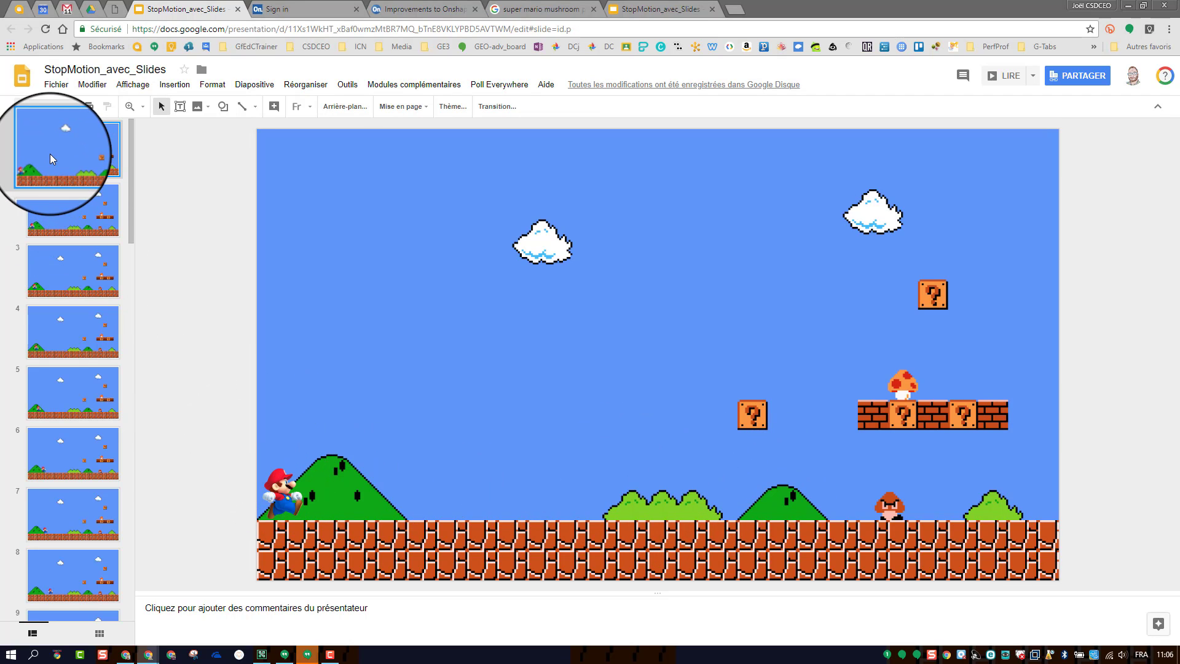
pyautogui.press('Down')
pyautogui.press('Down')
pyautogui.press('Down')
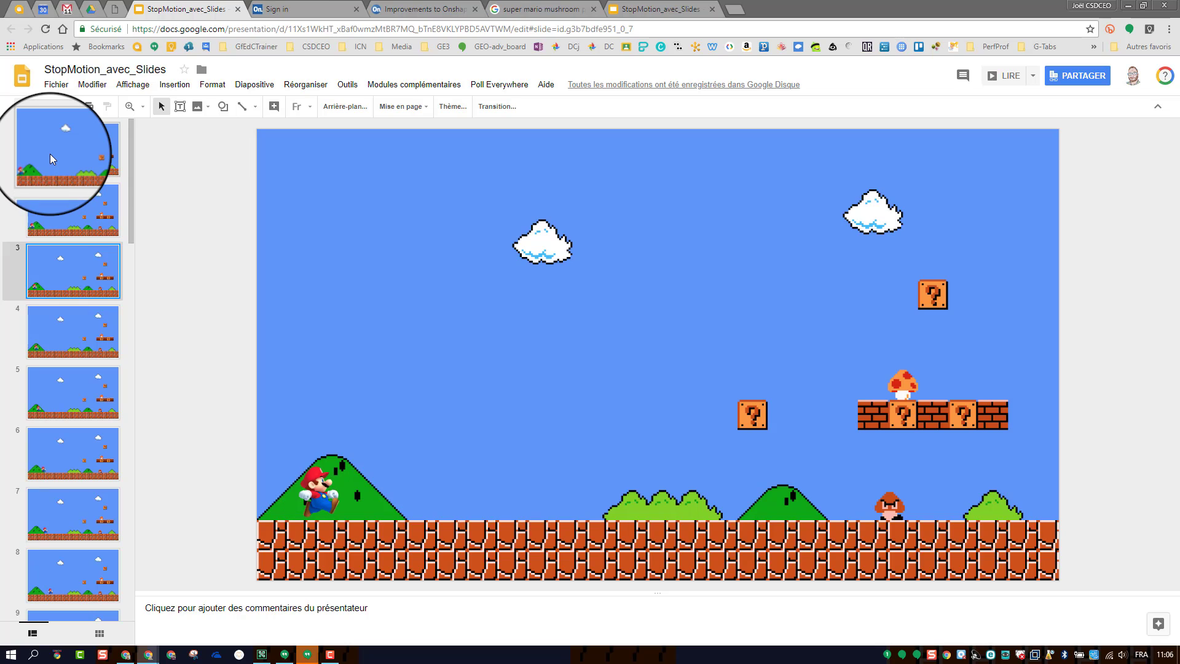
pyautogui.press('Down')
pyautogui.press('Down')
pyautogui.press('Down')
pyautogui.press('Down')
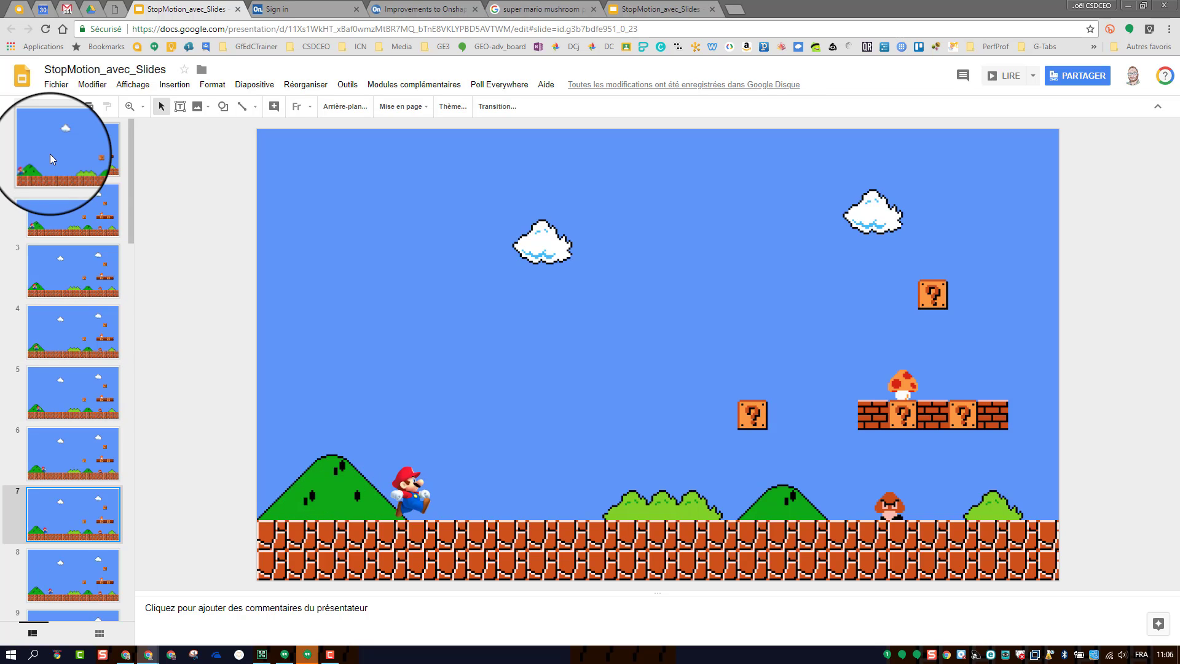
pyautogui.press('Down')
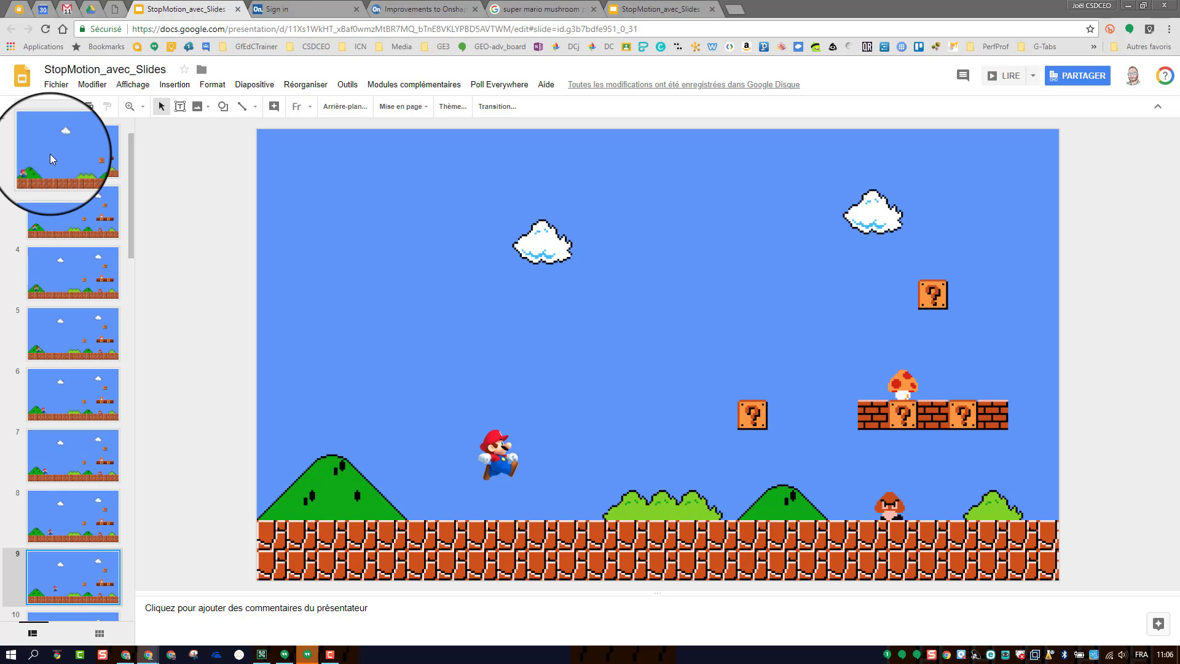
pyautogui.press('Down')
pyautogui.press('Down')
pyautogui.press('Down')
pyautogui.press('Down')
pyautogui.press('Down')
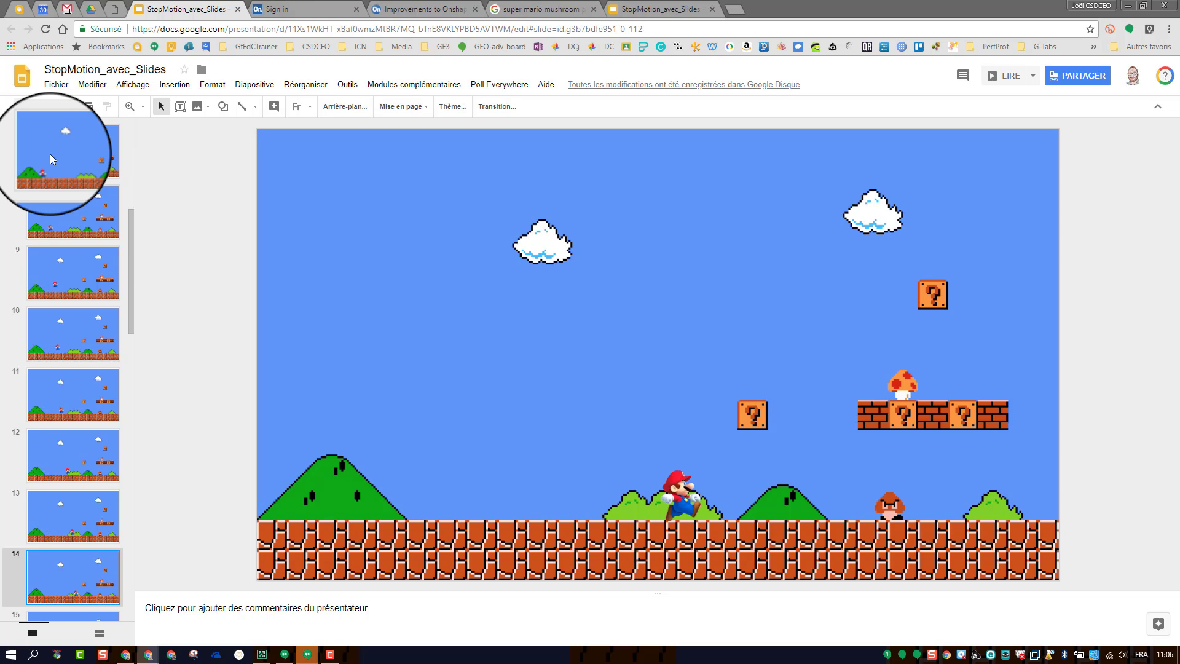
pyautogui.press('Up')
pyautogui.press('Up')
pyautogui.press('Up')
pyautogui.press('Up')
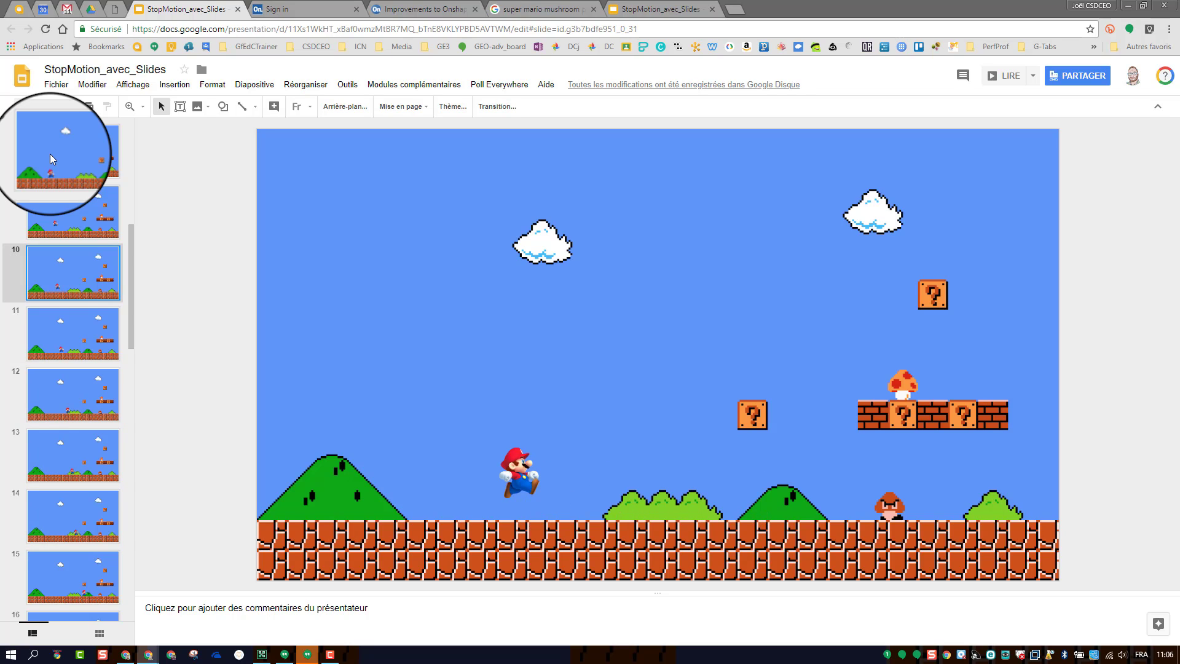
pyautogui.press('Up')
pyautogui.press('Up')
pyautogui.press('Up')
pyautogui.press('Up')
pyautogui.press('Up')
pyautogui.press('Up')
pyautogui.press('Up')
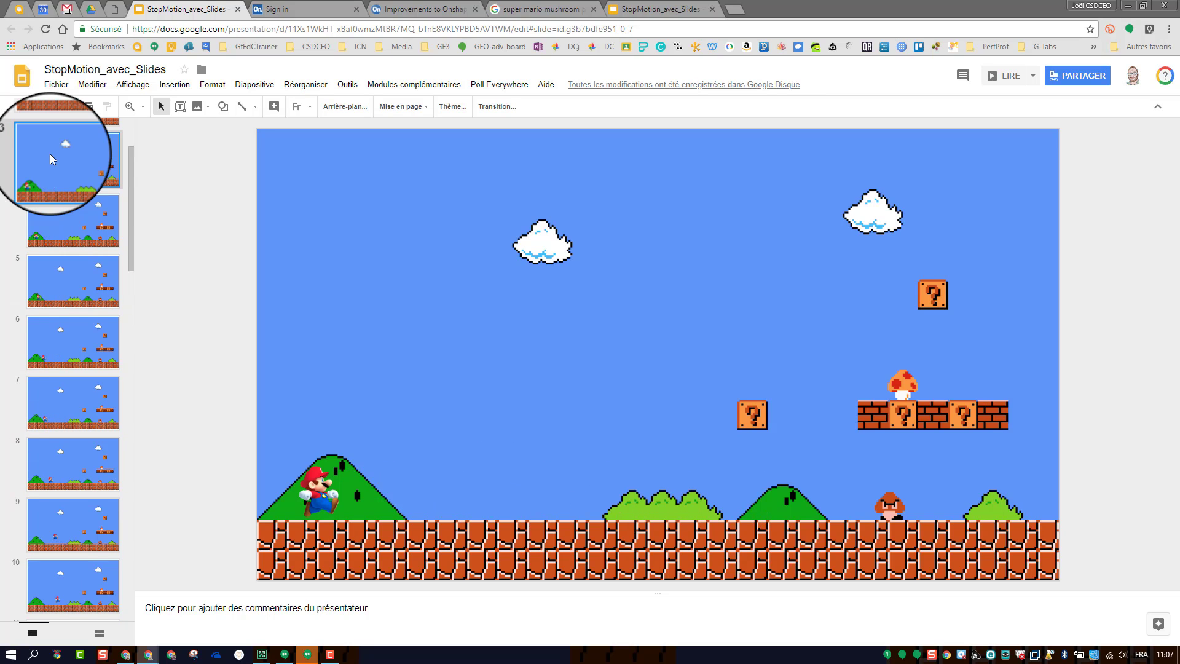
pyautogui.press('Up')
pyautogui.press('Up')
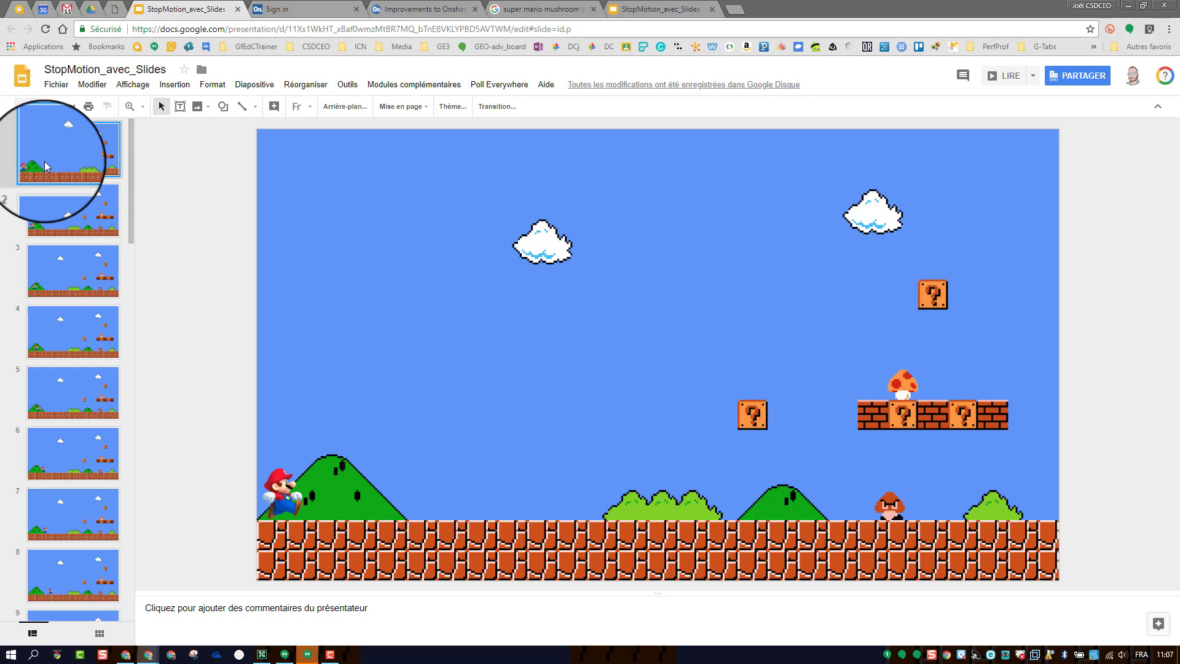
# - Publish to the web advancing every second, starting on load and restarting after the last slide; copy the link
pyautogui.click(55, 85)
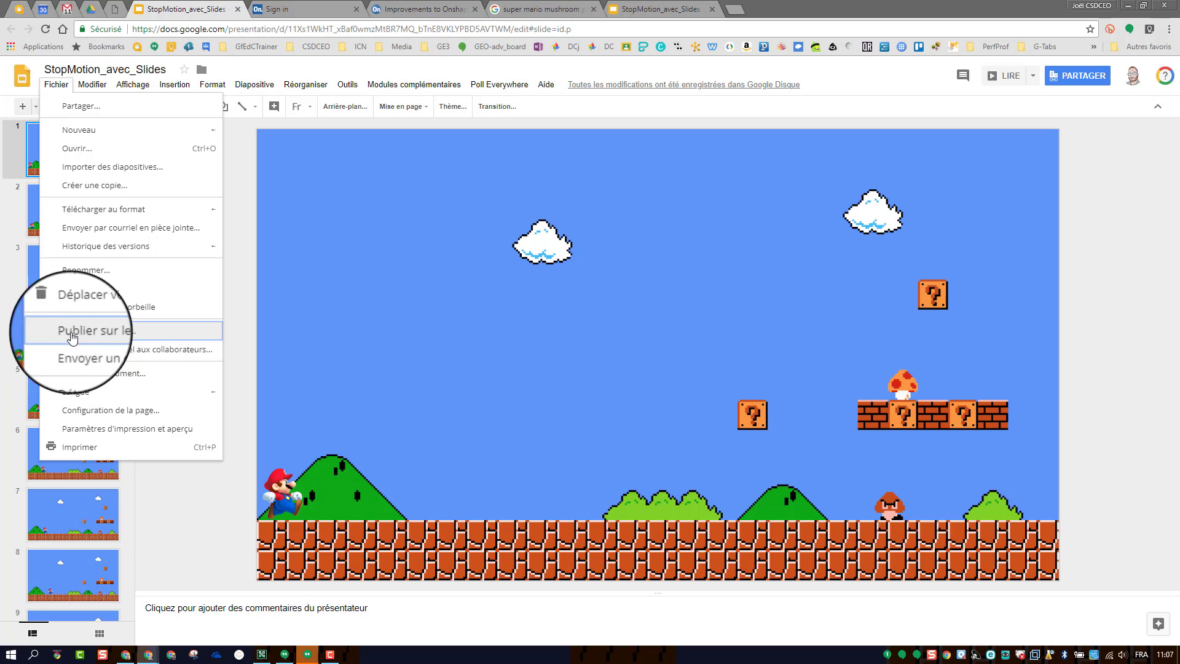
pyautogui.click(94, 332)
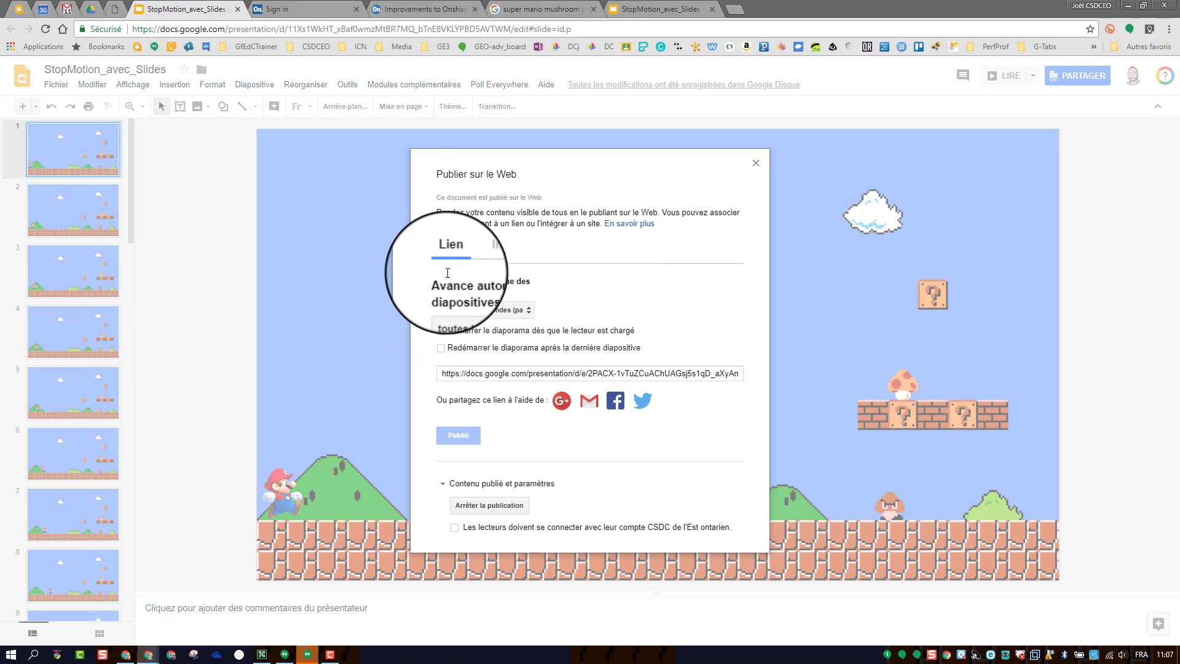
pyautogui.click(520, 311)
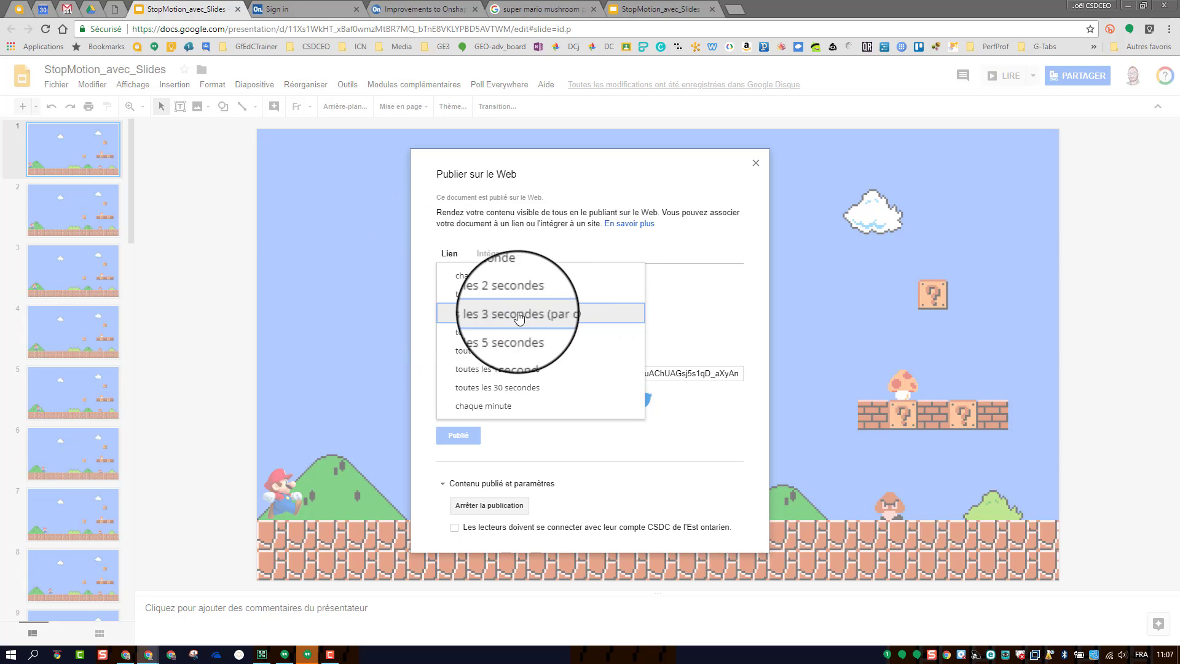
pyautogui.click(470, 281)
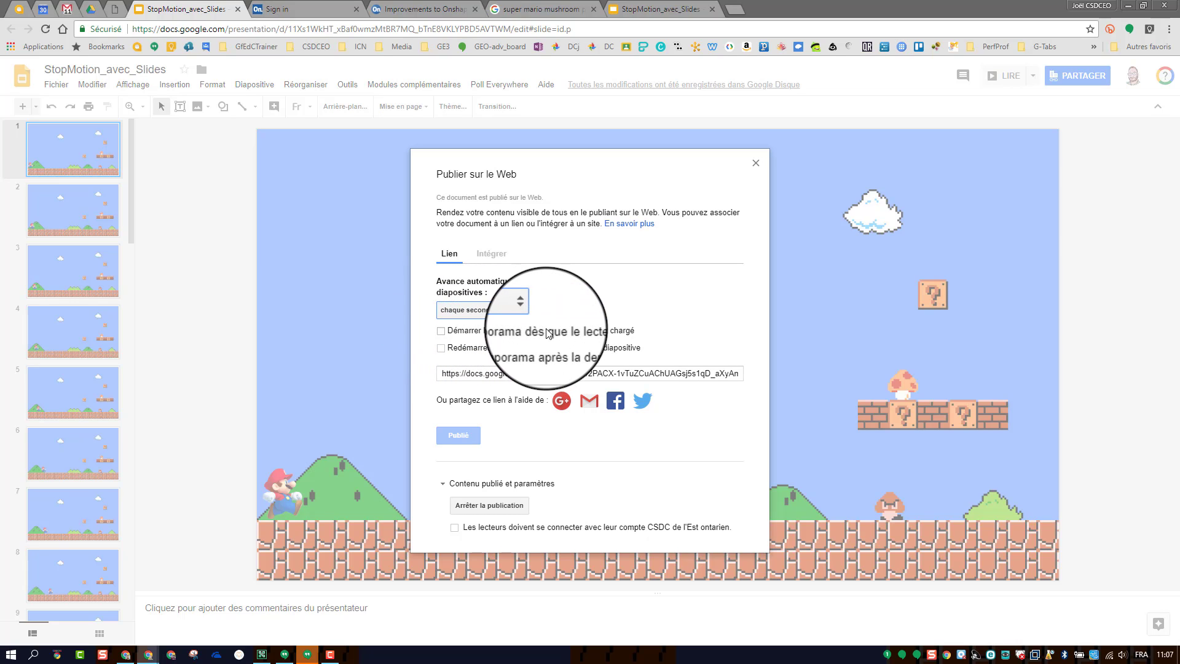
pyautogui.click(442, 332)
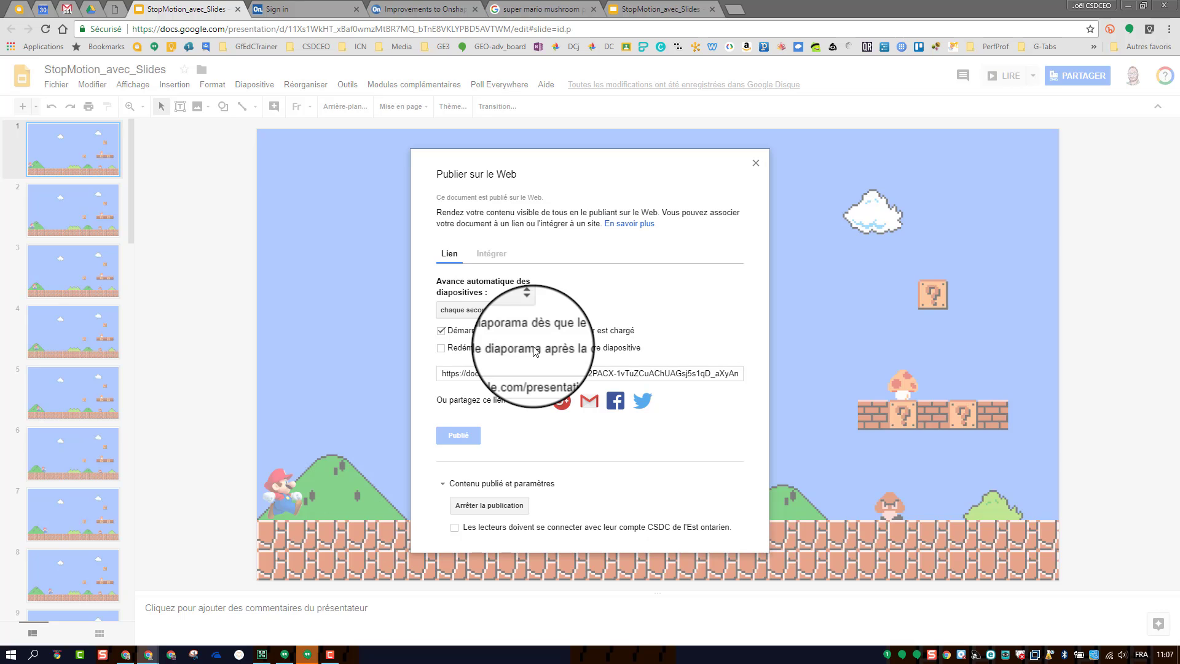
pyautogui.click(441, 348)
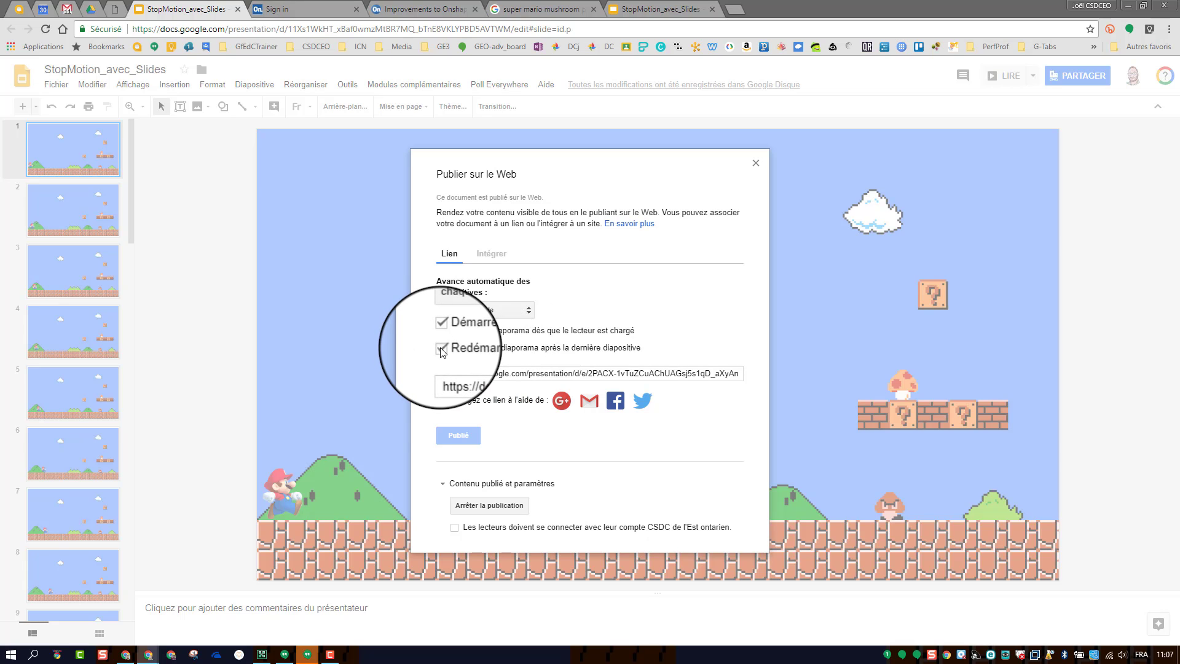
pyautogui.click(534, 372)
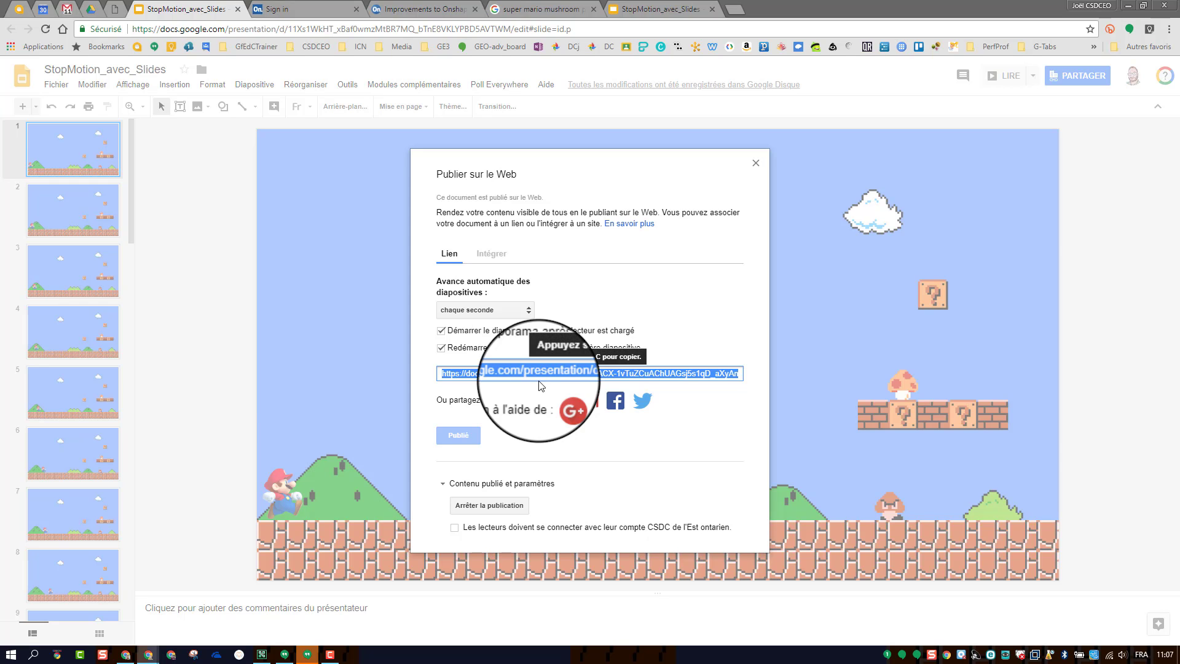
pyautogui.hotkey('ctrl', 'c')
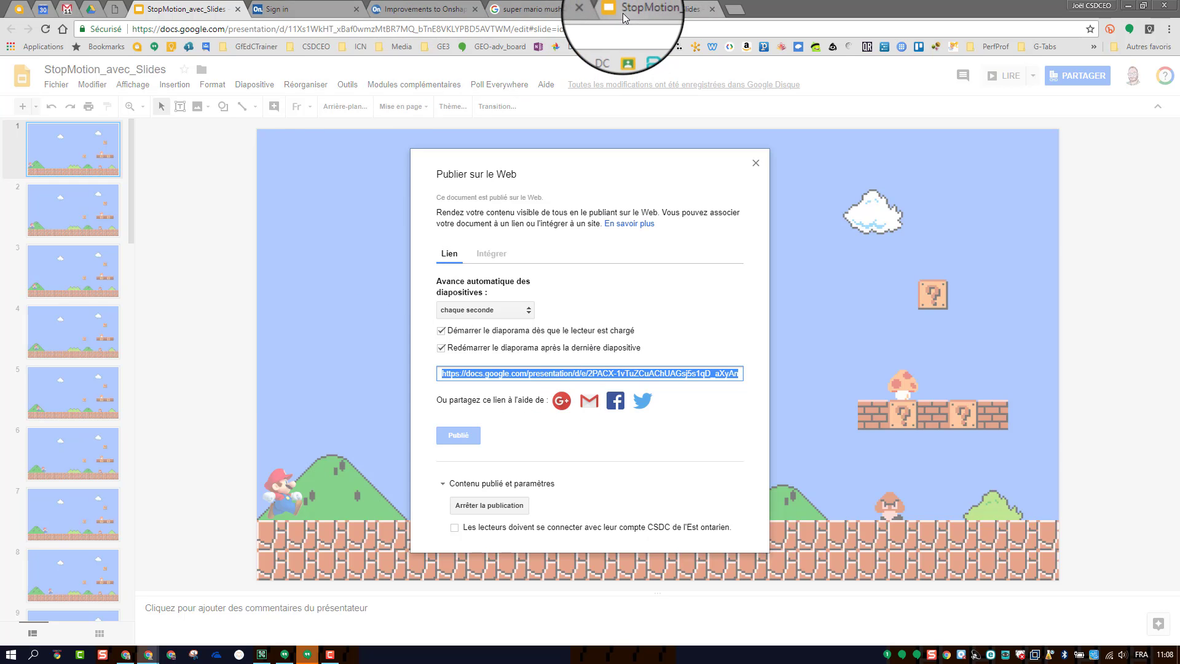
# - Load the copied published slideshow link in the mushroom image search tab
pyautogui.click(535, 10)
pyautogui.click(429, 29)
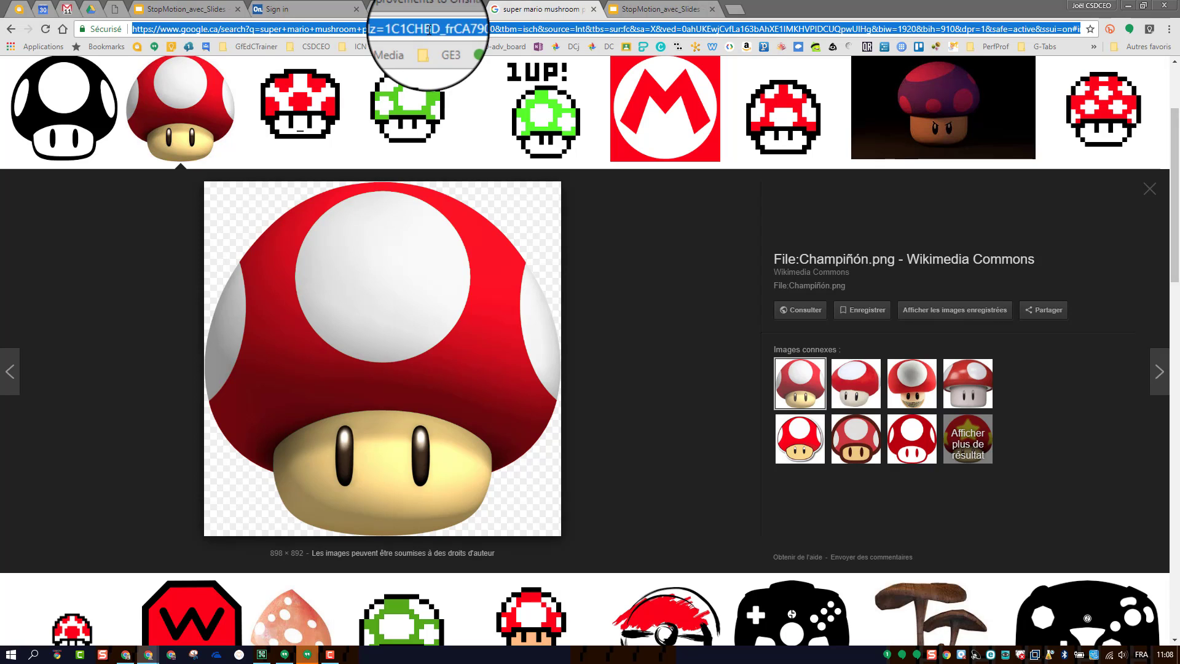
pyautogui.hotkey('ctrl', 'v')
pyautogui.press('Return')
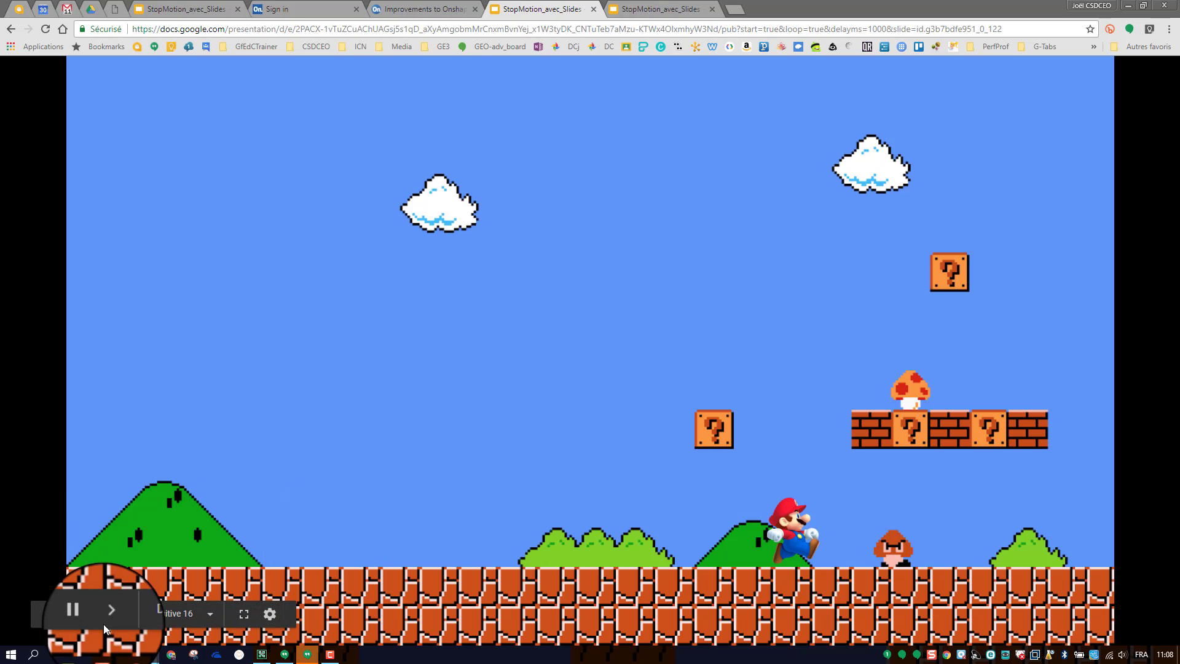
# - Pause the slideshow, change delayms=1000 to delayms=200 in the address, and reload it
pyautogui.click(84, 615)
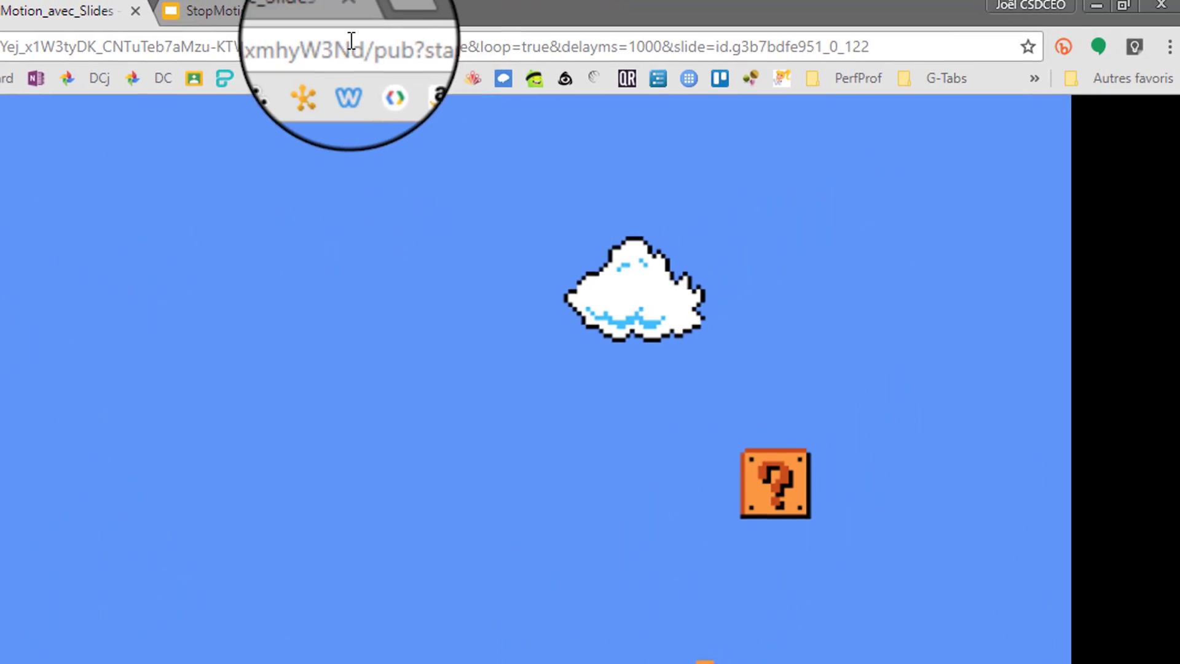
pyautogui.click(621, 47)
pyautogui.click(619, 47)
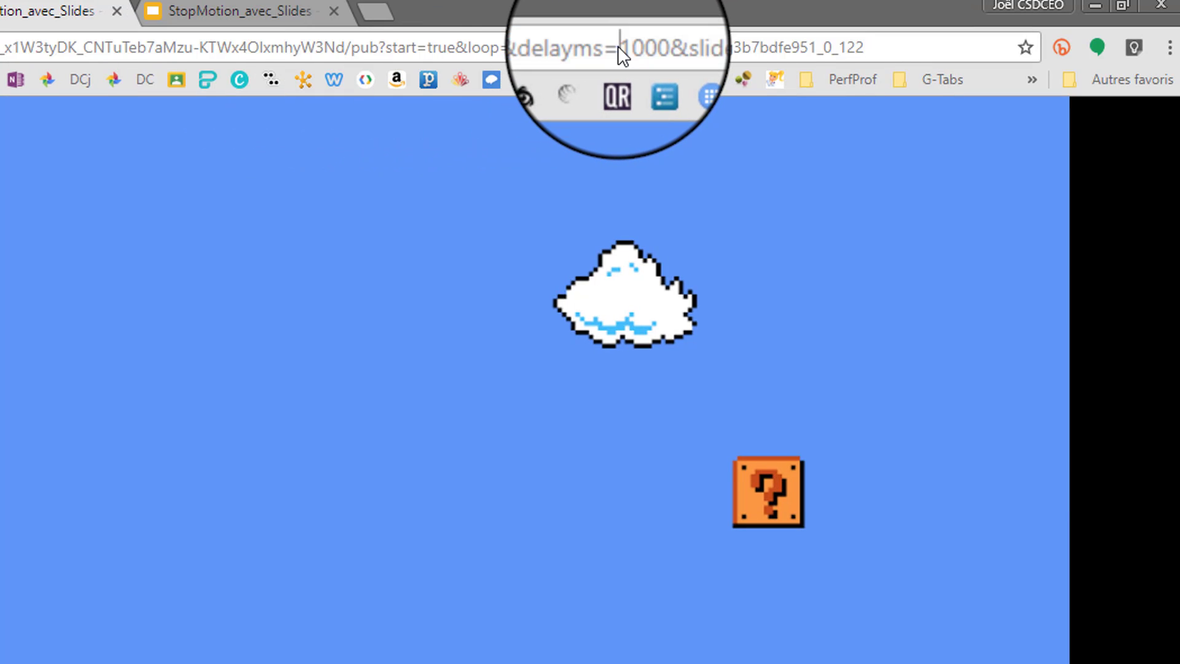
pyautogui.moveTo(553, 44); pyautogui.dragTo(622, 50)
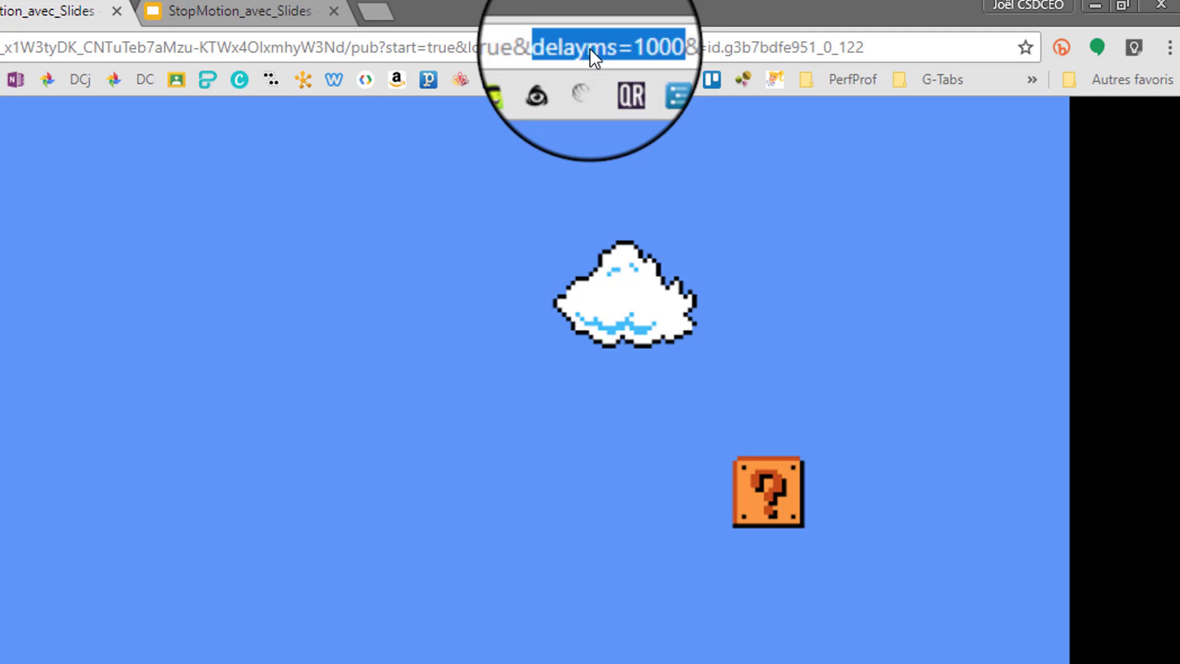
pyautogui.click(636, 49)
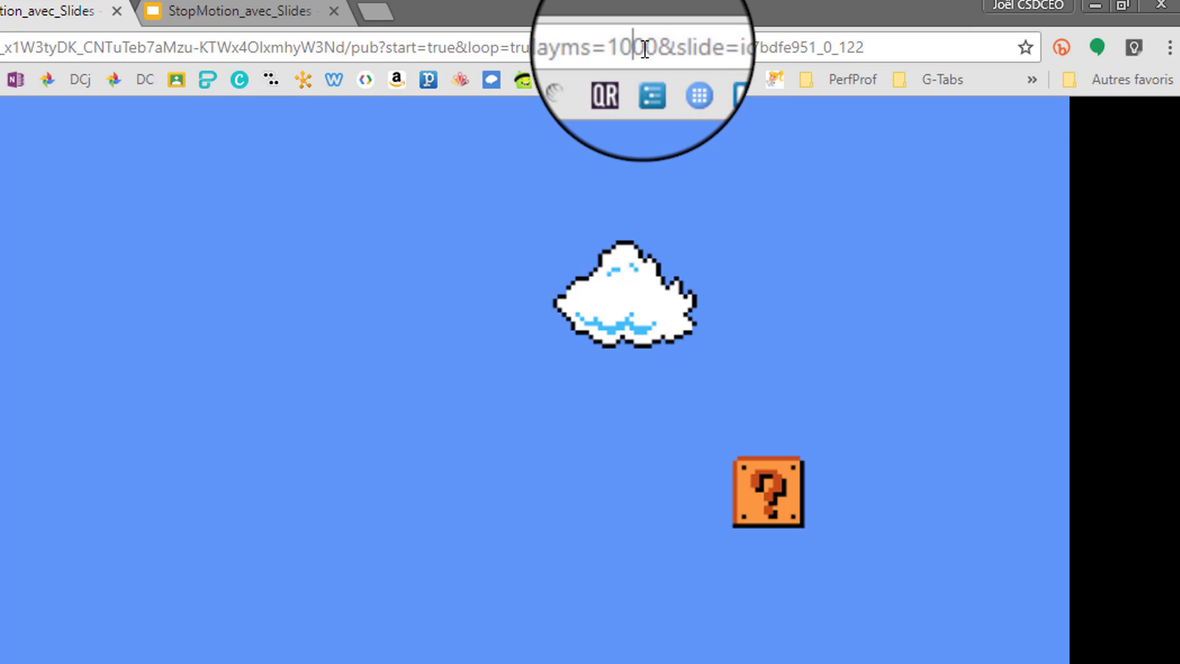
pyautogui.press('BackSpace')
pyautogui.press('BackSpace')
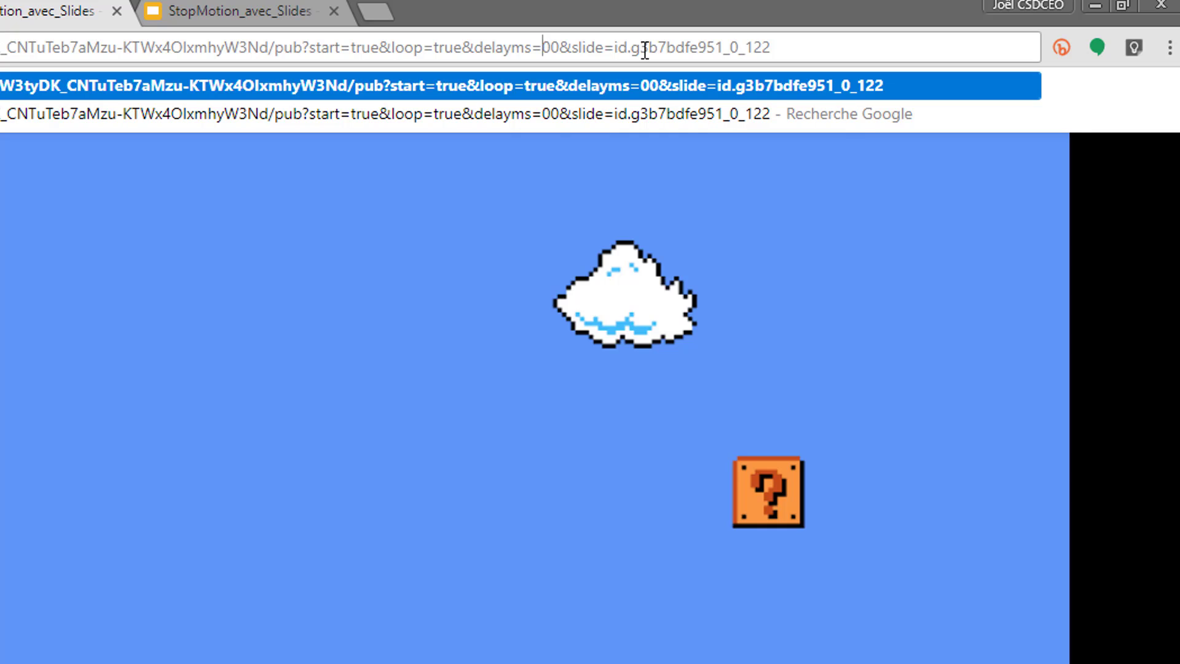
pyautogui.write('2')
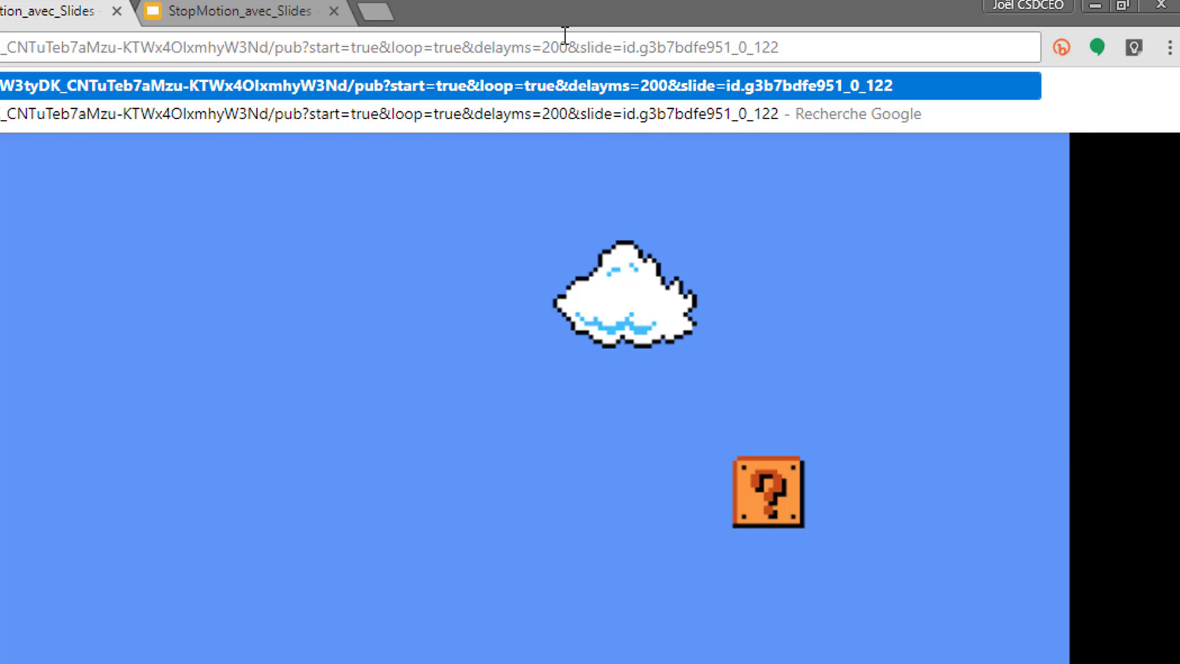
pyautogui.press('Return')
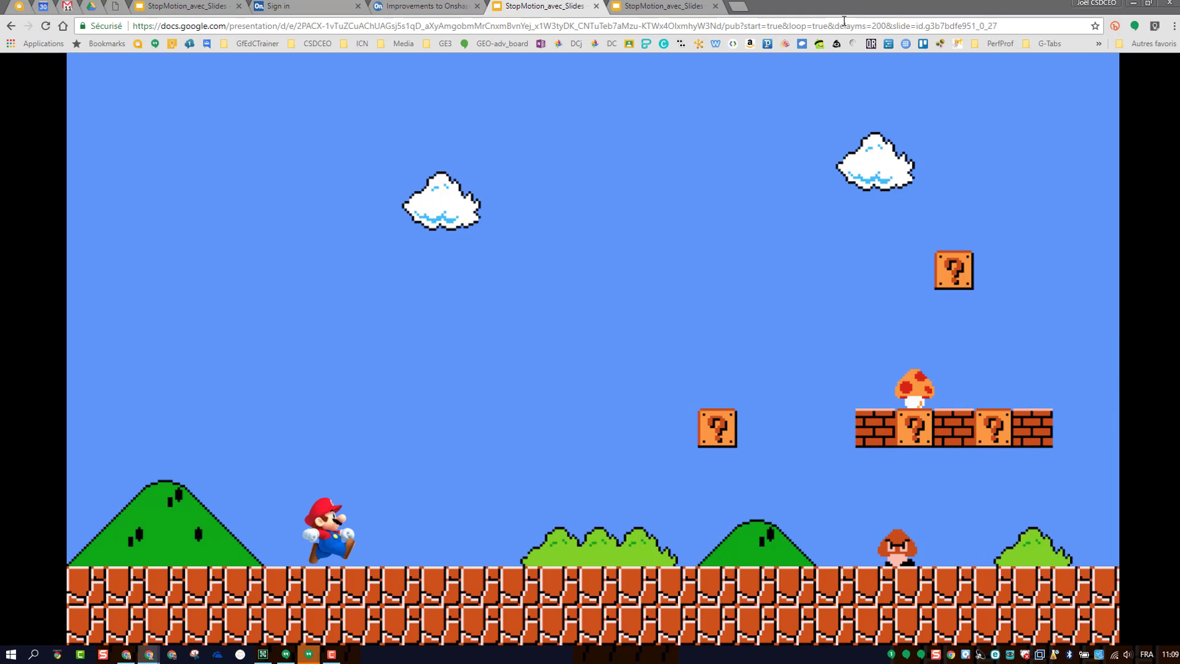
# - Pause the slideshow, change delayms=200 to delayms=300 in the address, and reload it
pyautogui.click(84, 614)
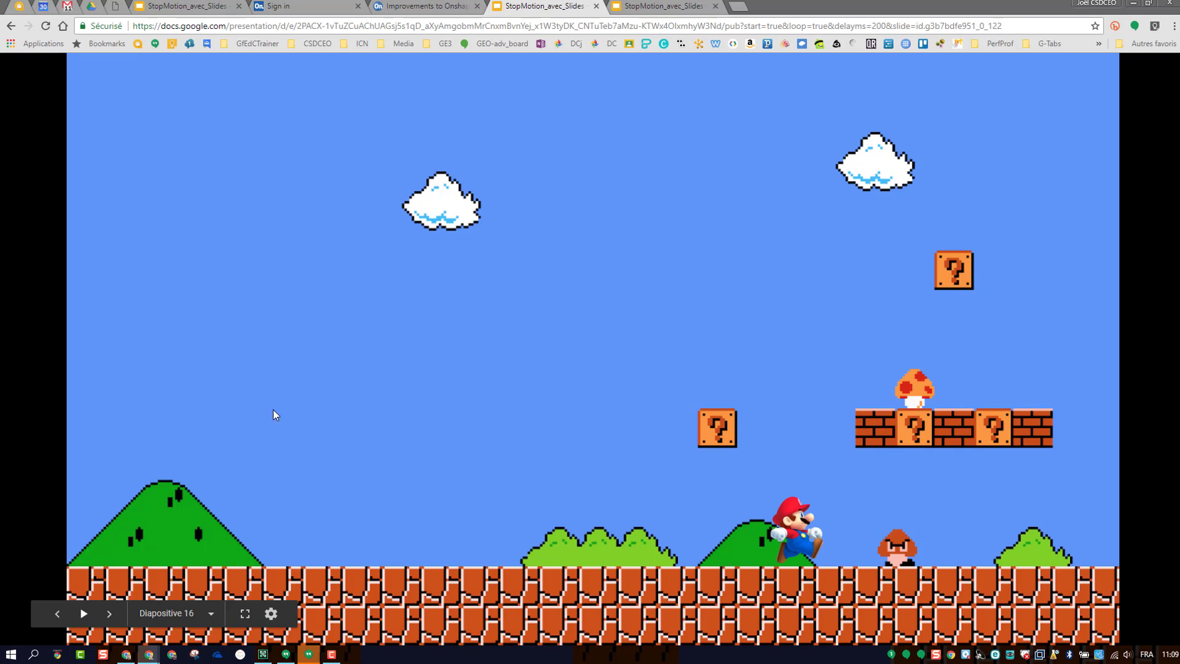
pyautogui.click(879, 26)
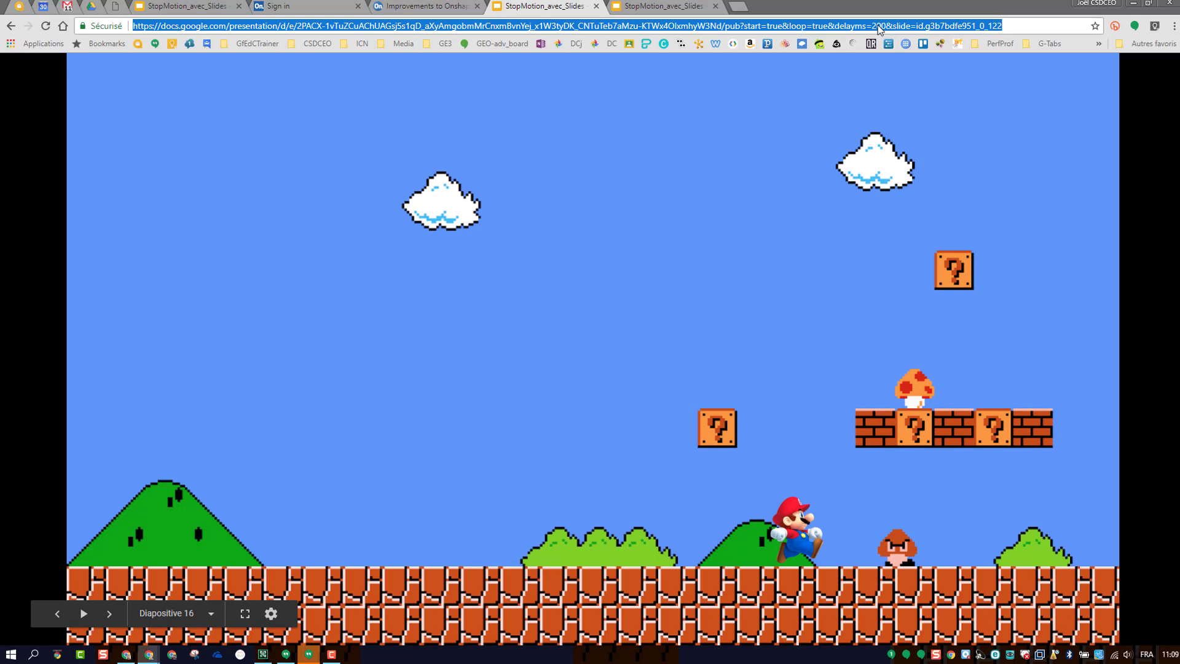
pyautogui.click(879, 27)
pyautogui.press('BackSpace')
pyautogui.write('3')
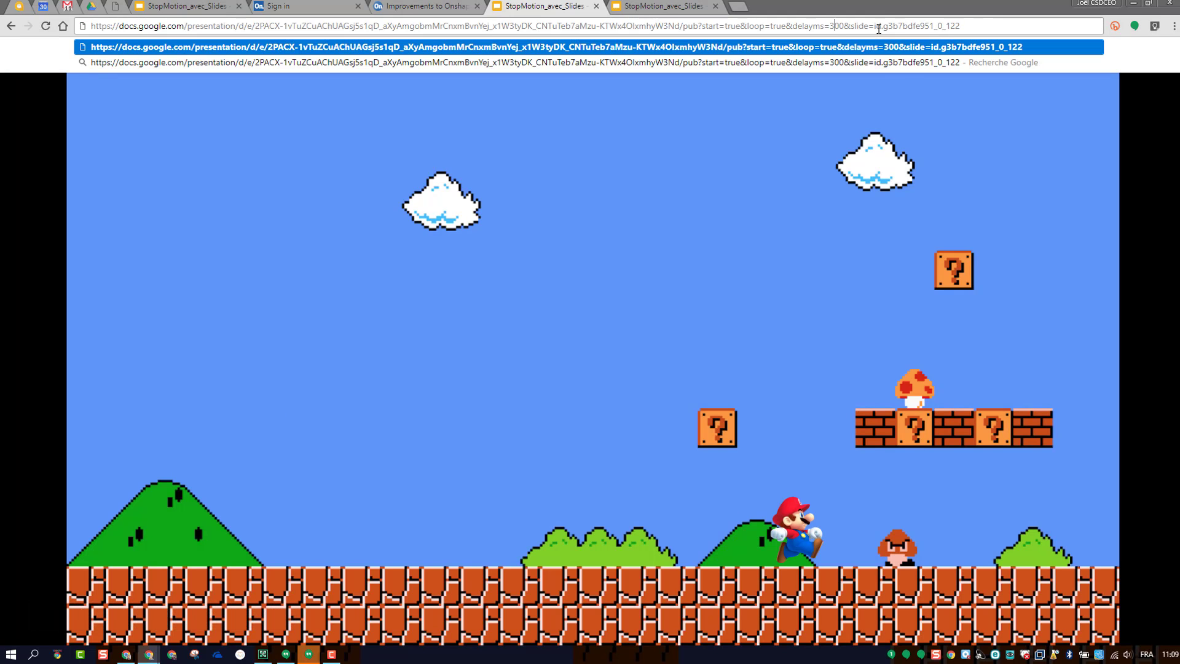
pyautogui.press('Return')
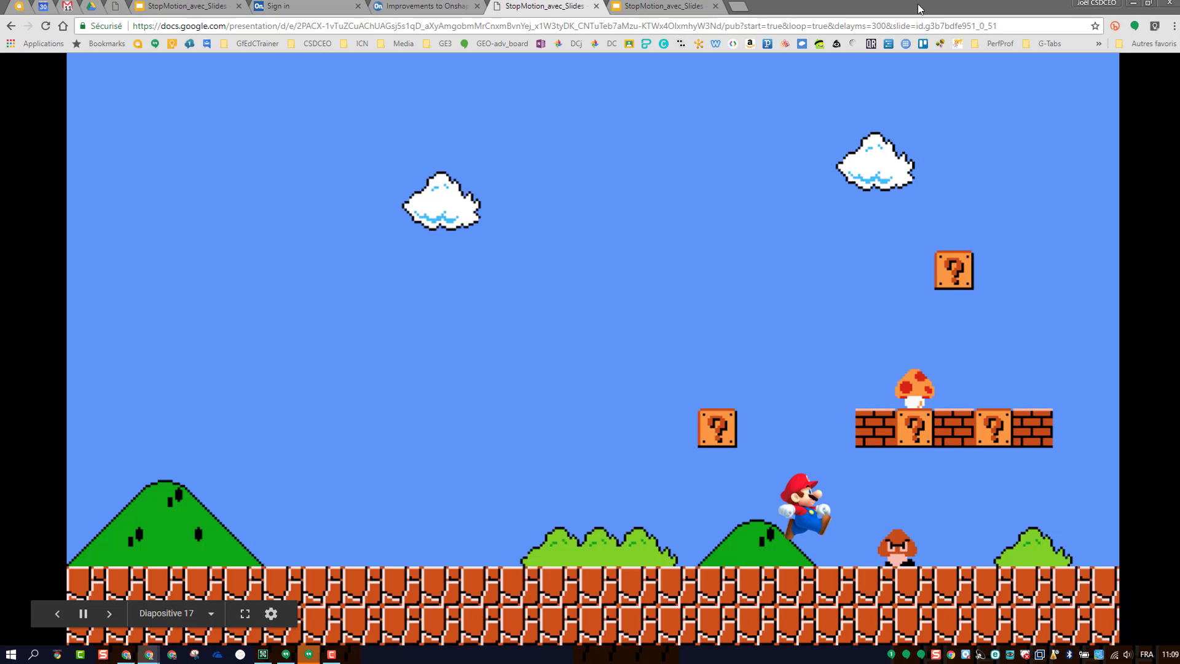